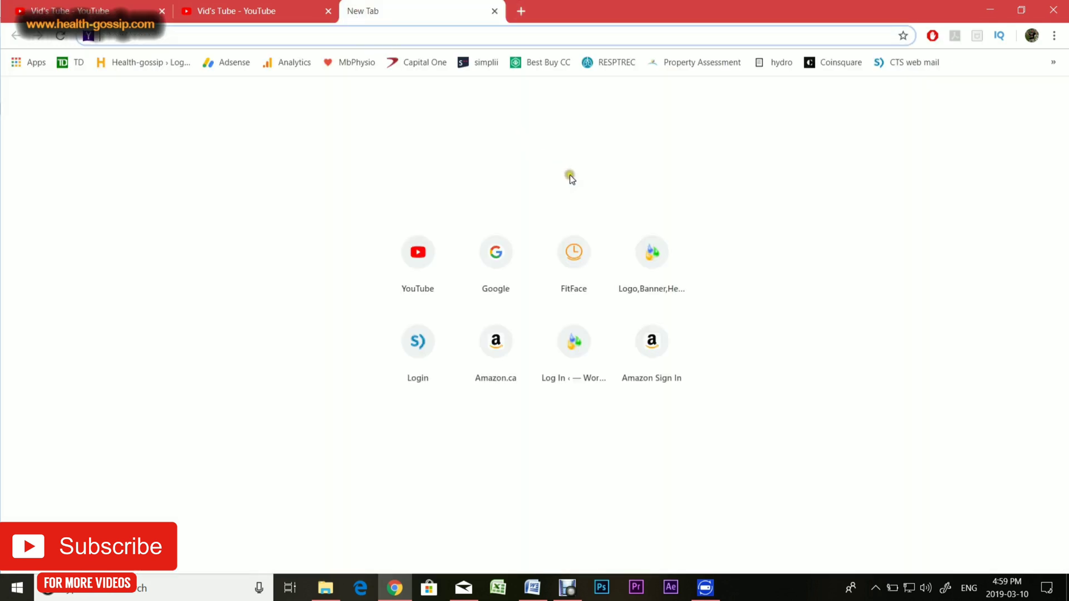
# Open Chrome Settings from the ⋮ menu, then again in a new tab at chrome://settings/
pyautogui.click(1054, 35)
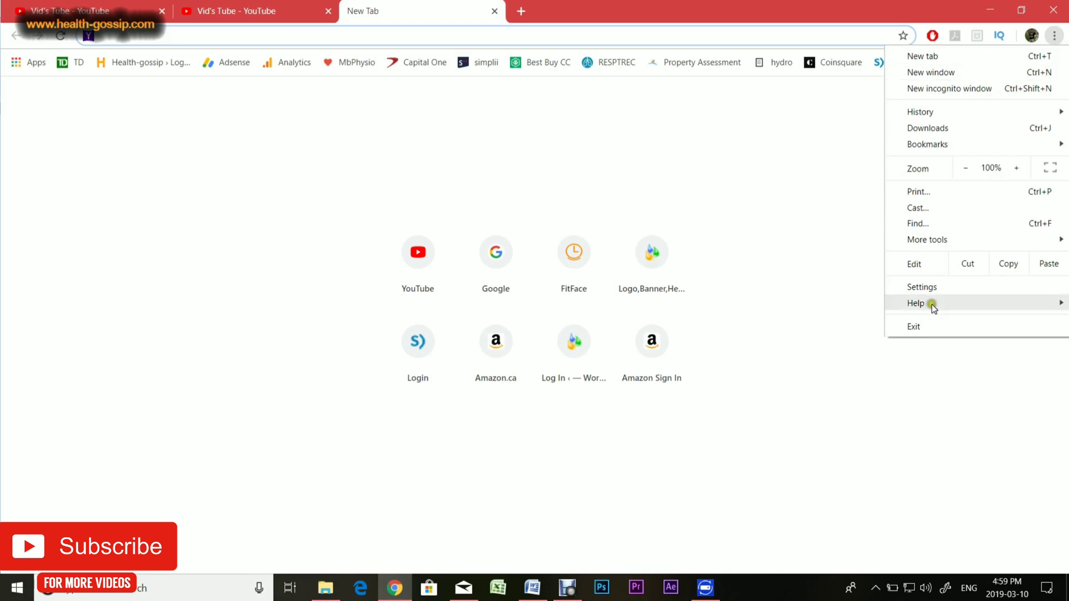
pyautogui.click(951, 288)
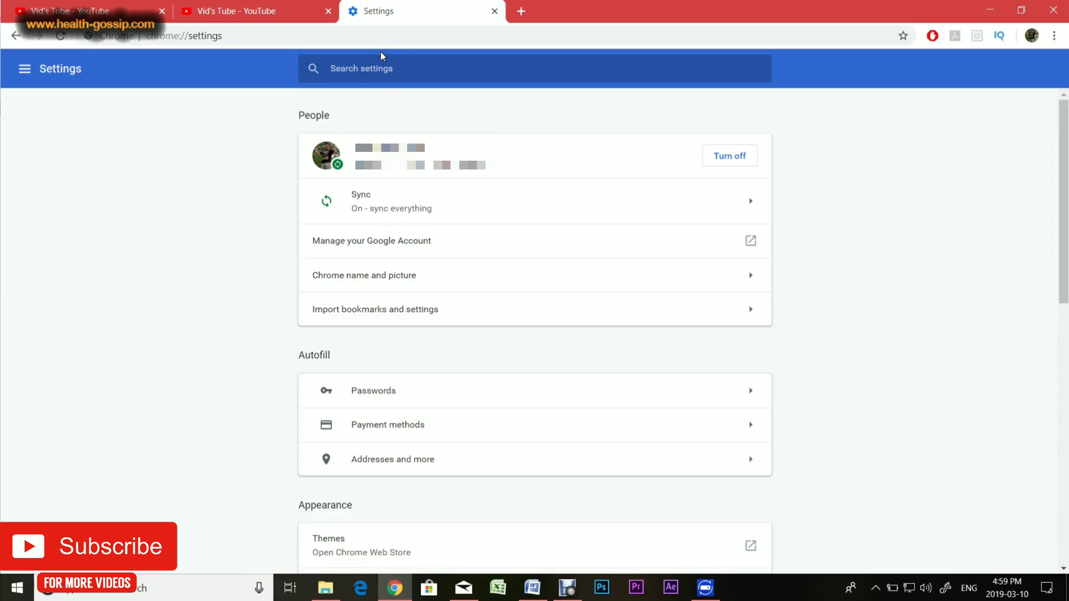
pyautogui.click(518, 12)
pyautogui.write('chrome://settings/')
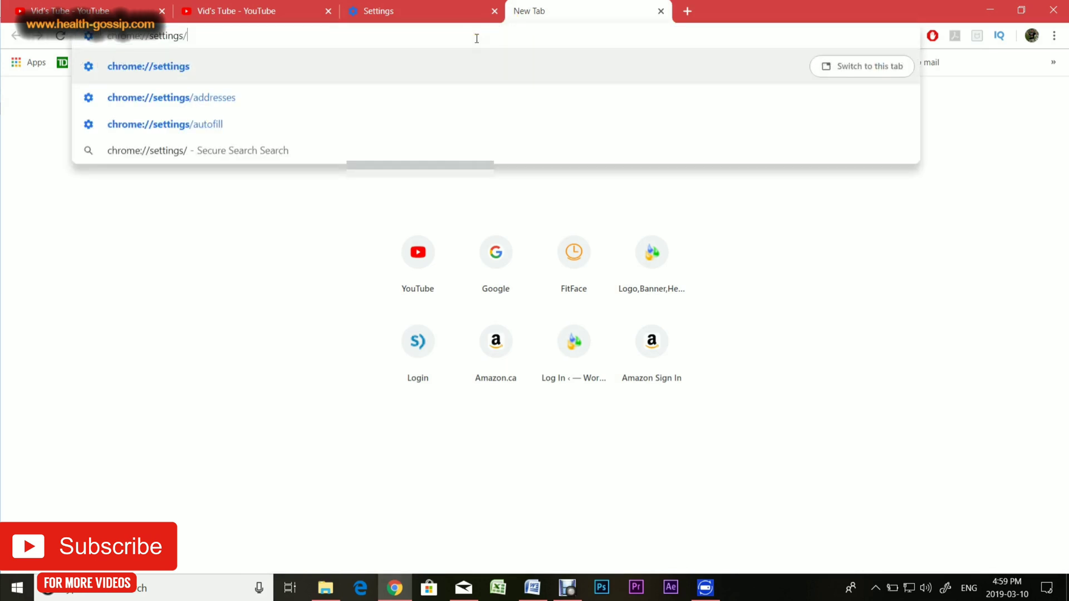
pyautogui.press('Return')
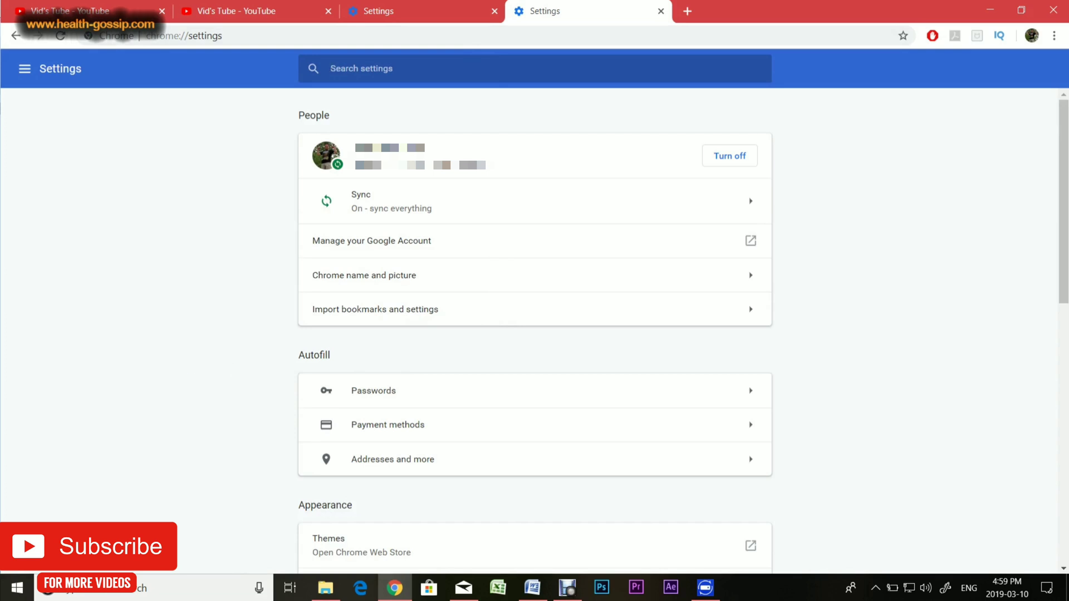
pyautogui.hotkey('alt', 'Tab')
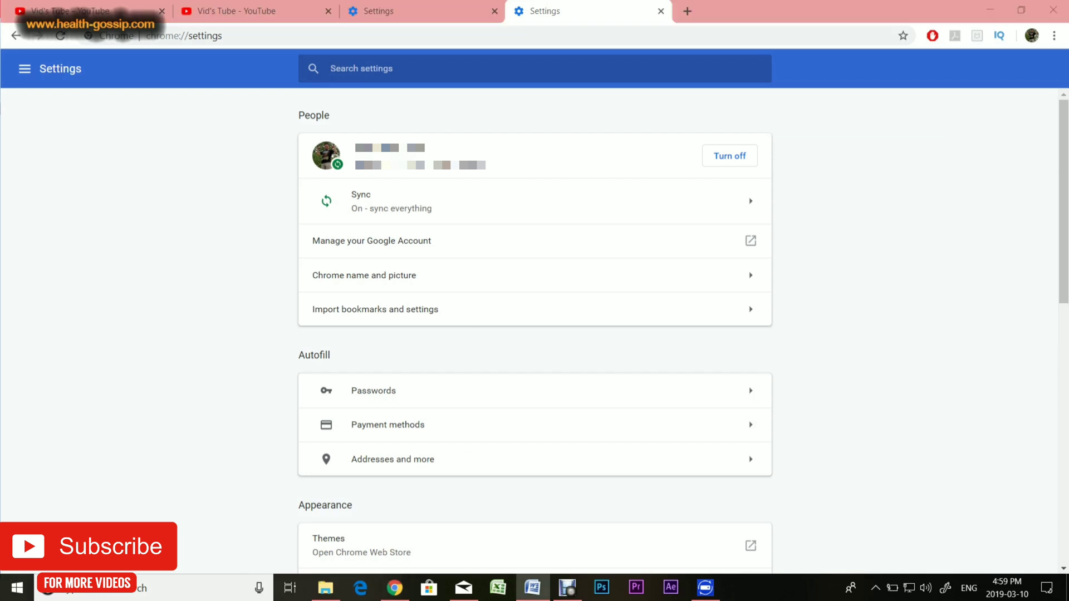
# Search the settings for 'content settings'
pyautogui.click(355, 69)
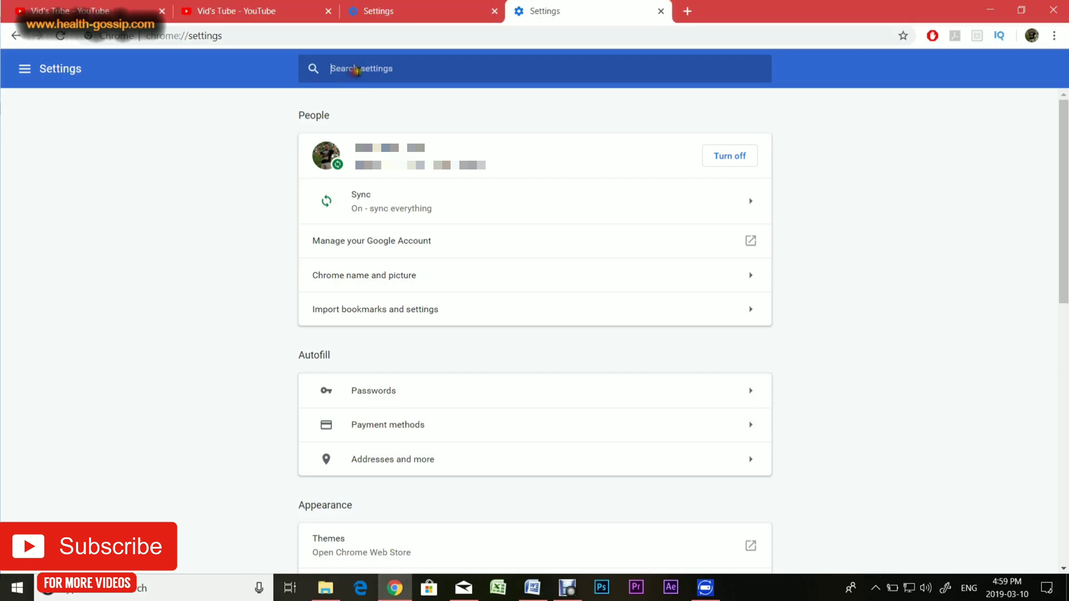
pyautogui.write('content settings')
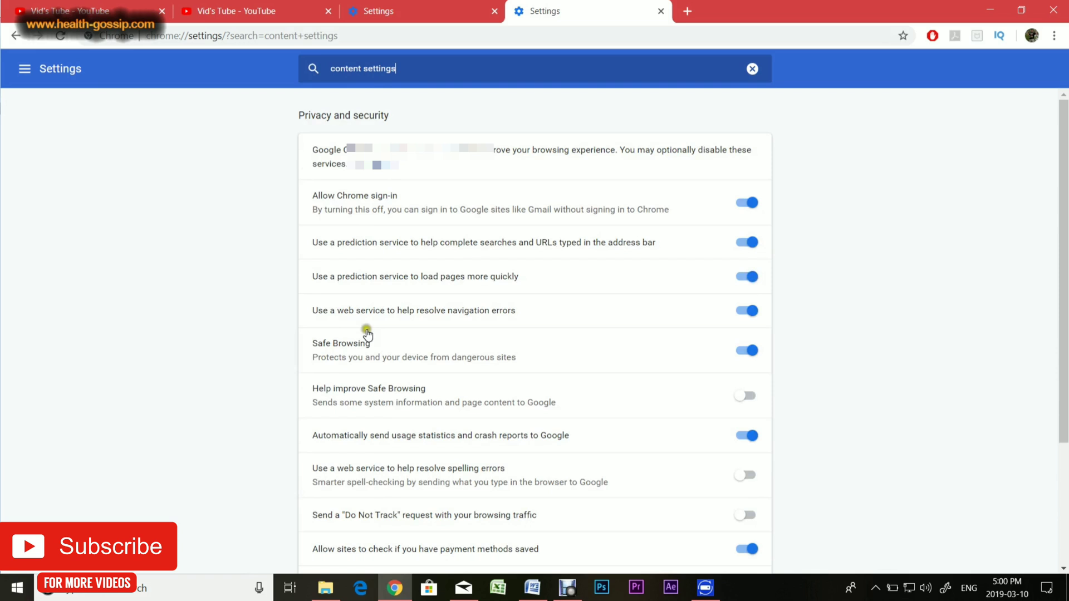
pyautogui.scroll(-3, 365, 379)
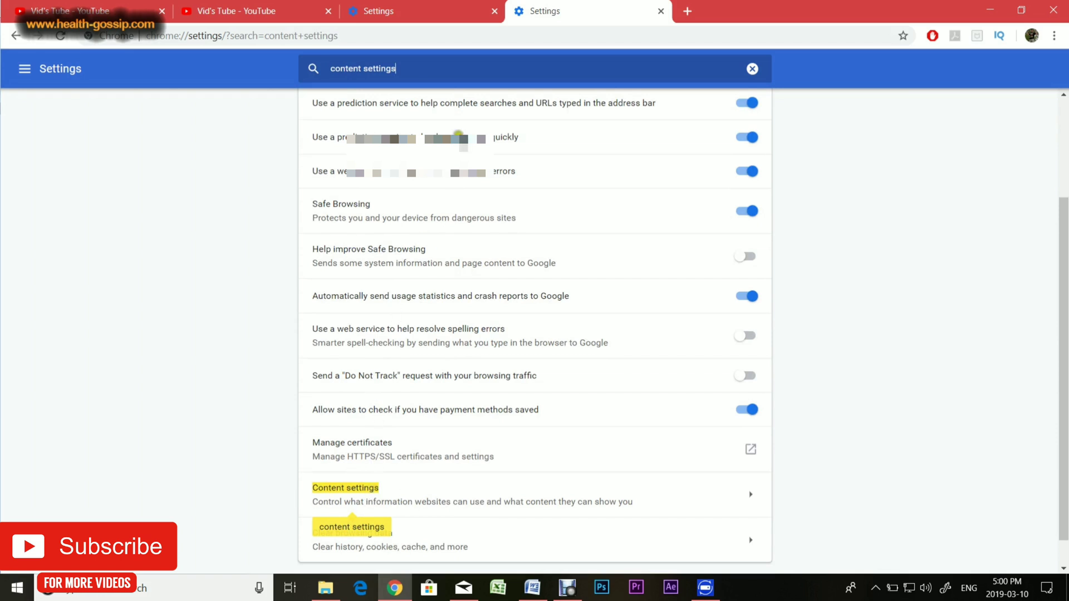
# In the other Settings tab, expand Advanced and open Content settings under Privacy and security
pyautogui.click(418, 11)
pyautogui.scroll(-5, 434, 220)
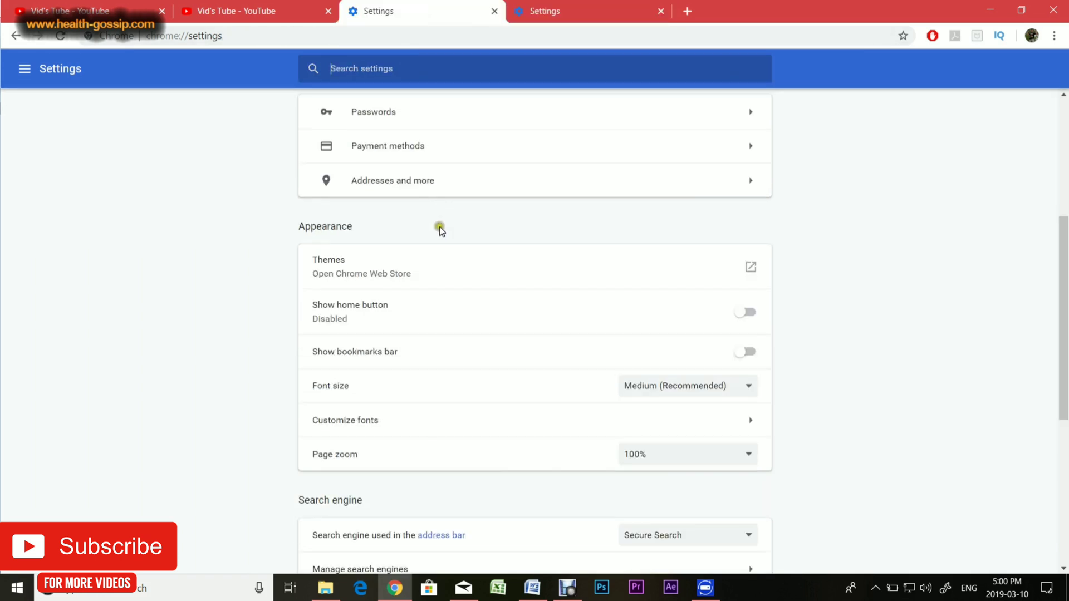
pyautogui.scroll(-6, 440, 230)
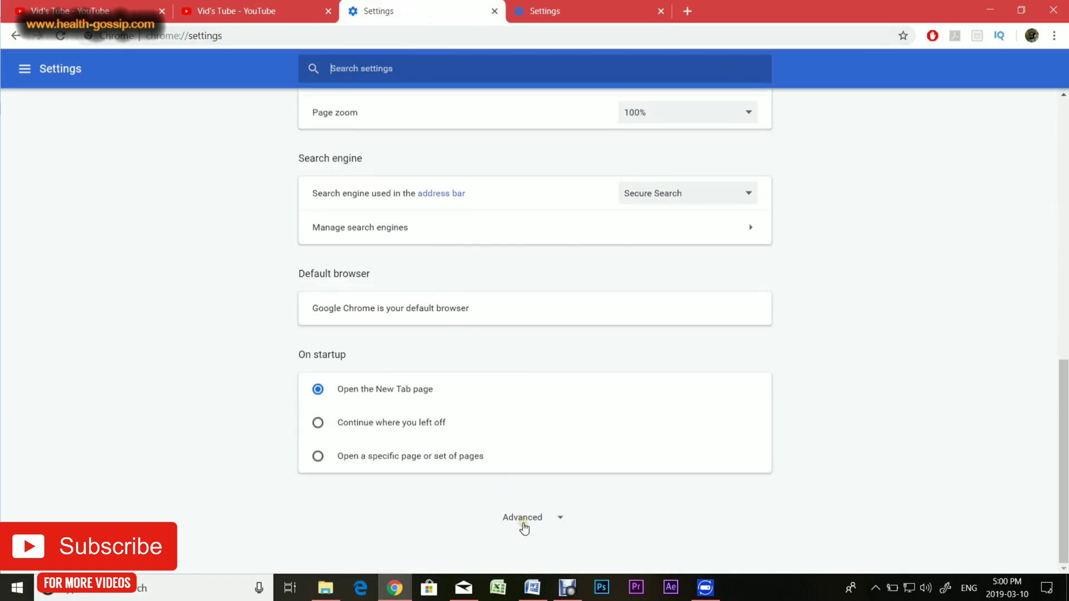
pyautogui.click(525, 519)
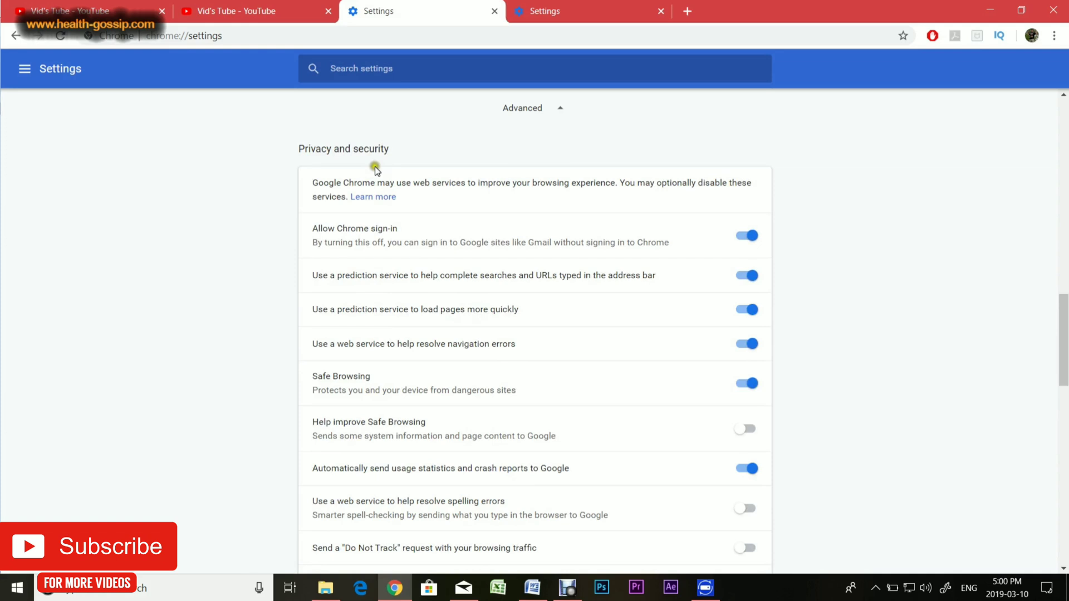
pyautogui.click(422, 182)
pyautogui.scroll(-5, 422, 182)
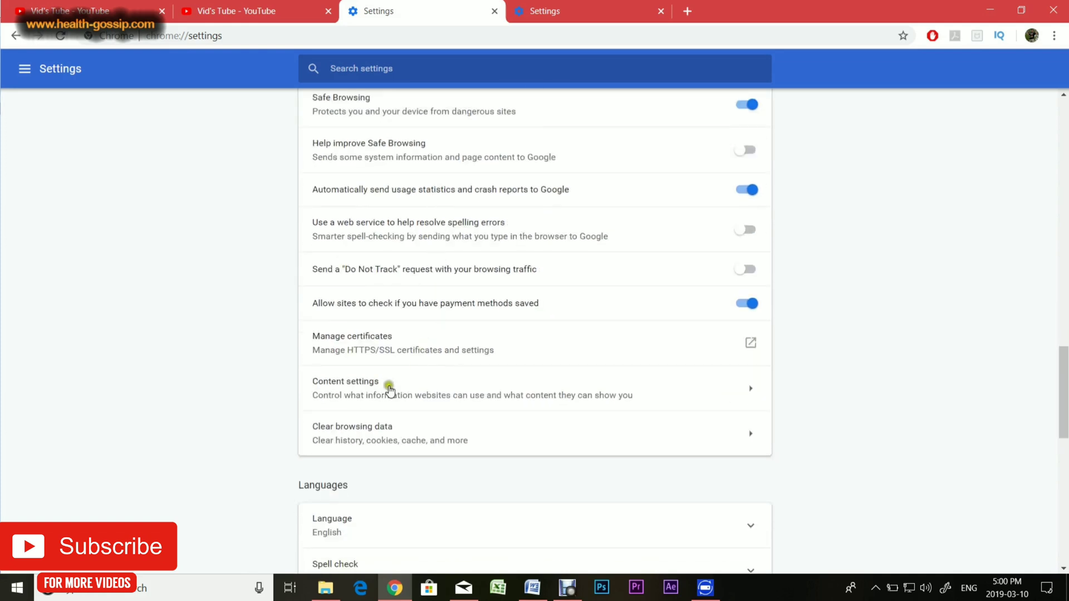
pyautogui.click(390, 388)
pyautogui.click(390, 388)
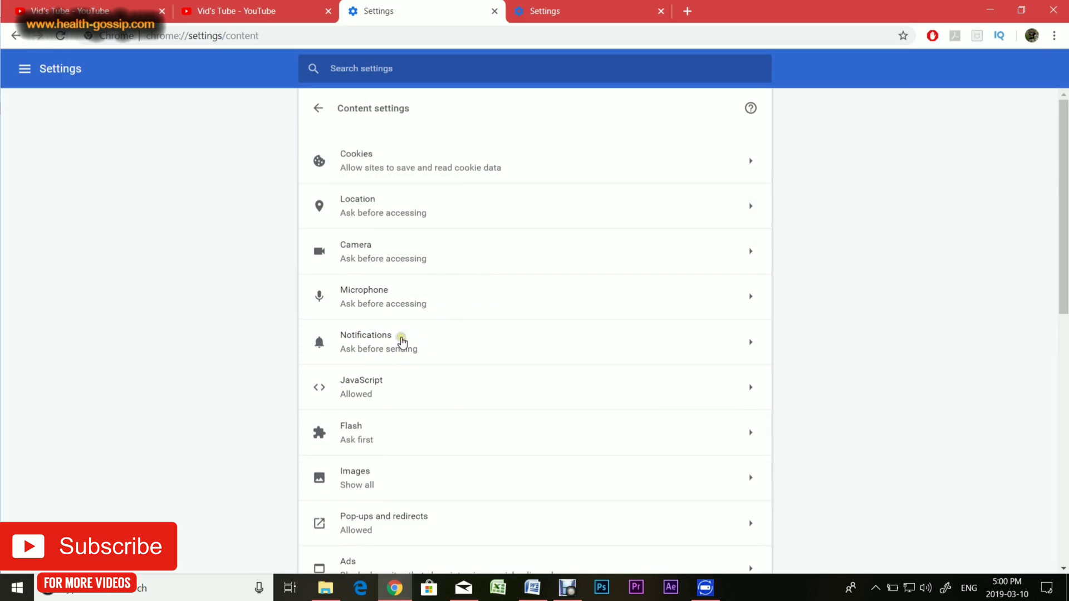
# Open Notifications permissions and show an allowed site's options, closing them without removing anything
pyautogui.click(400, 341)
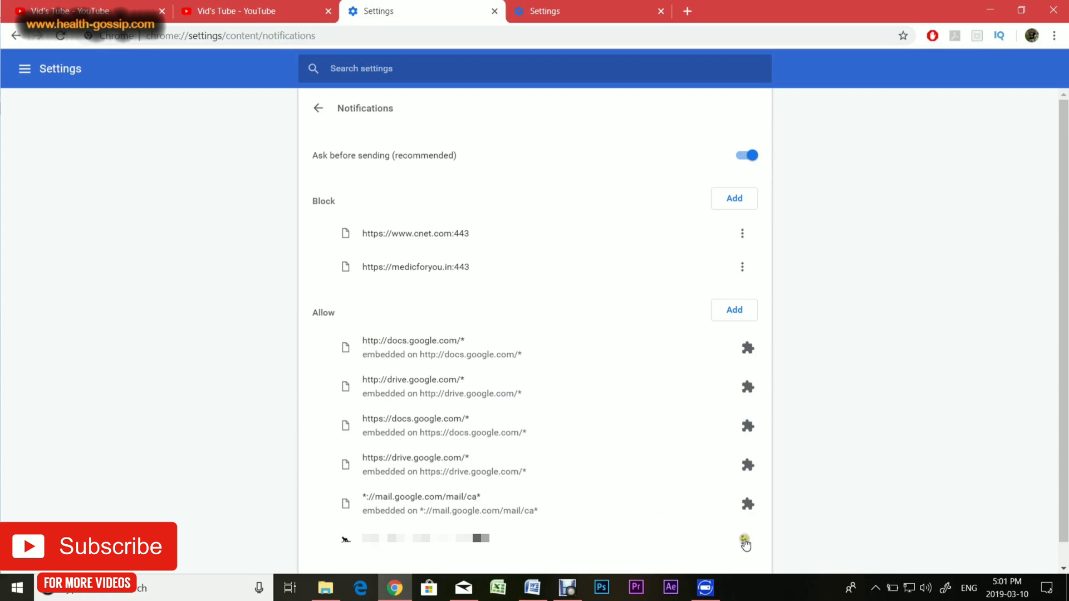
pyautogui.click(743, 540)
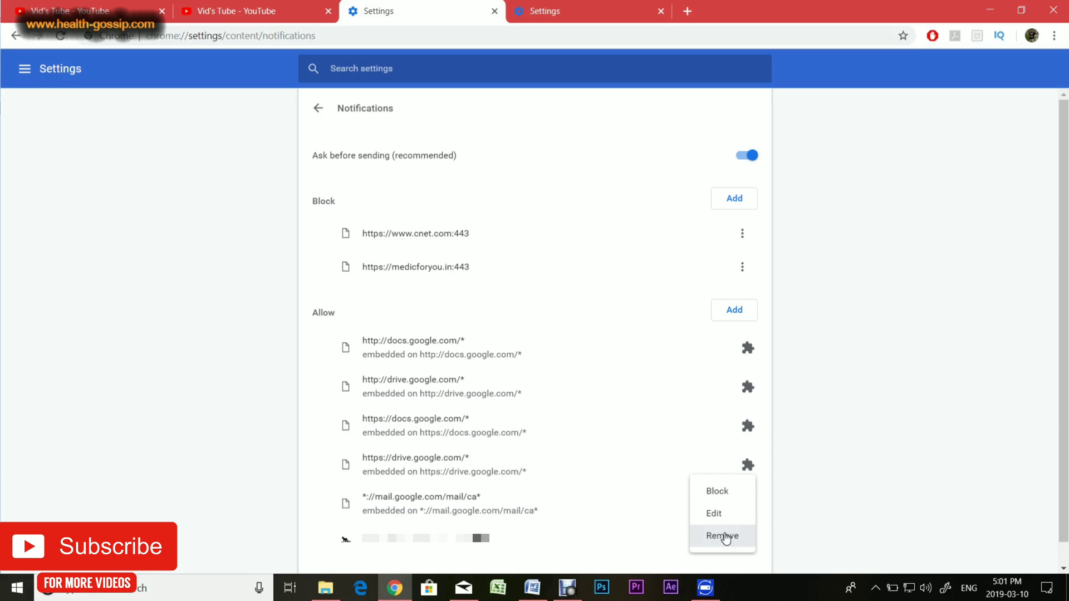
pyautogui.click(726, 536)
pyautogui.click(840, 480)
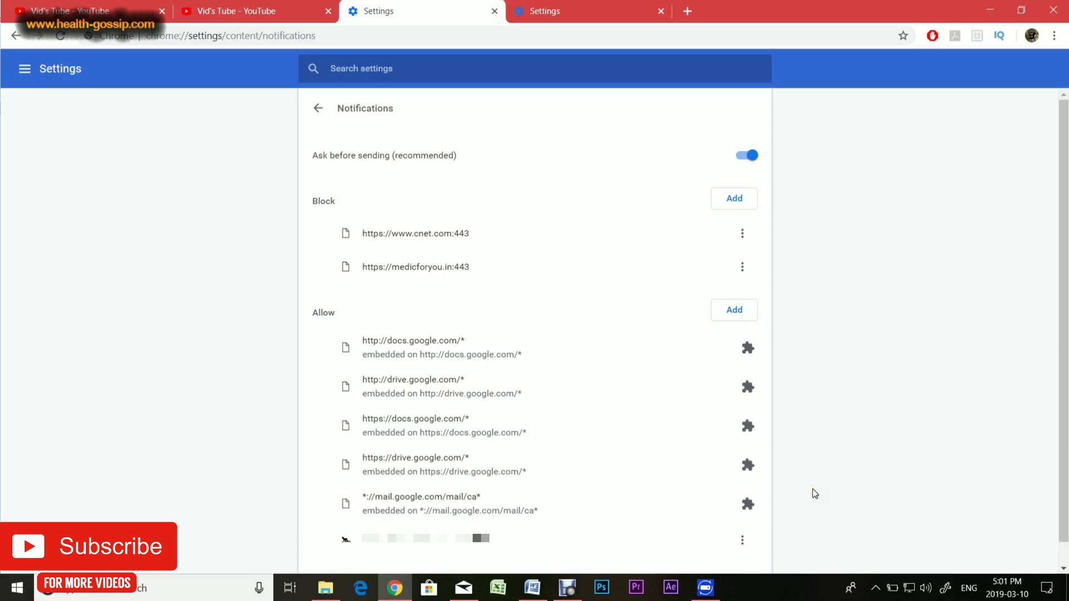
pyautogui.click(780, 490)
pyautogui.click(772, 485)
# Check Ads stays blocked on sites with intrusive or misleading ads, then go back
pyautogui.click(12, 36)
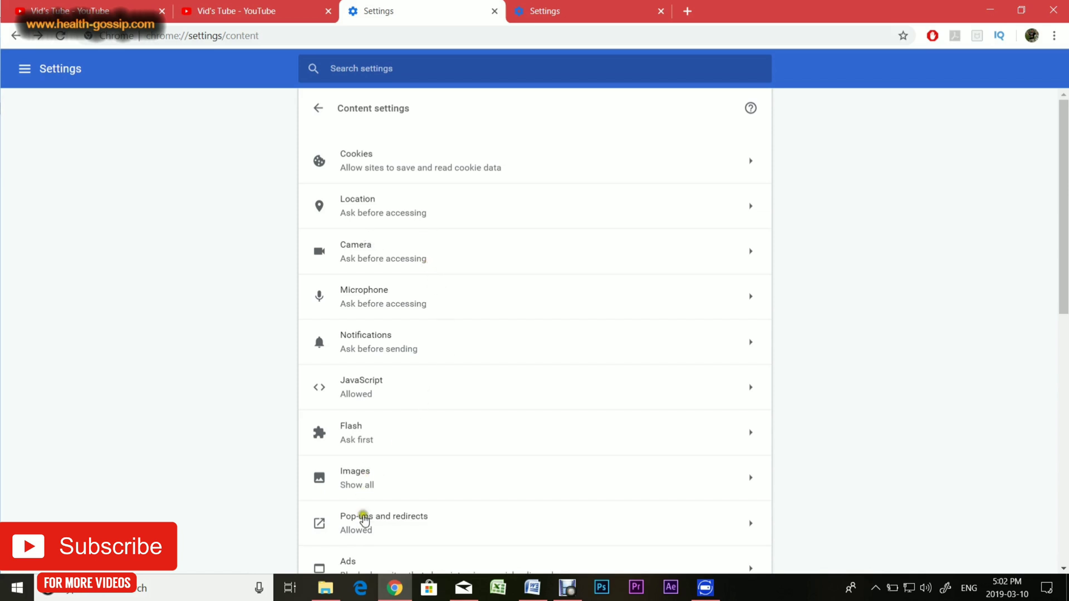
pyautogui.click(362, 566)
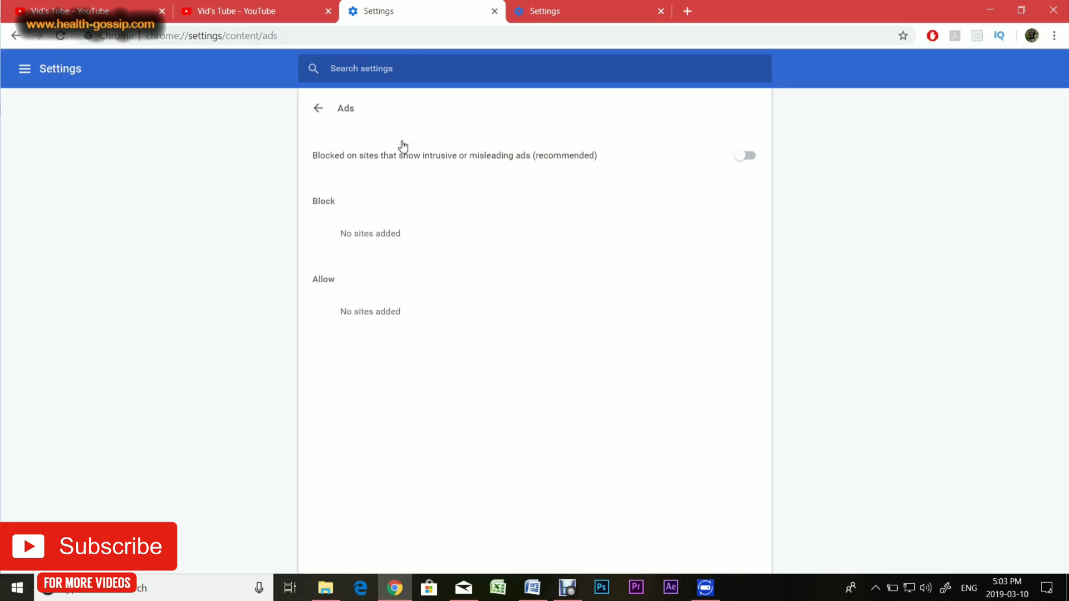
pyautogui.click(314, 108)
pyautogui.click(313, 109)
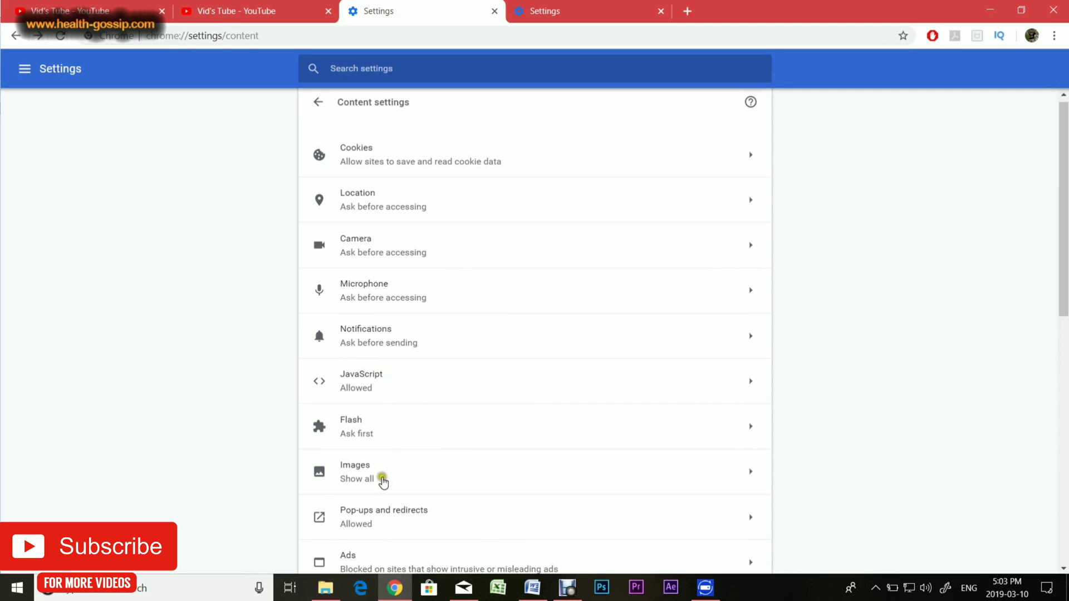
# Open Pop-ups and redirects, showing pop-ups allowed and three allowed sites
pyautogui.click(399, 520)
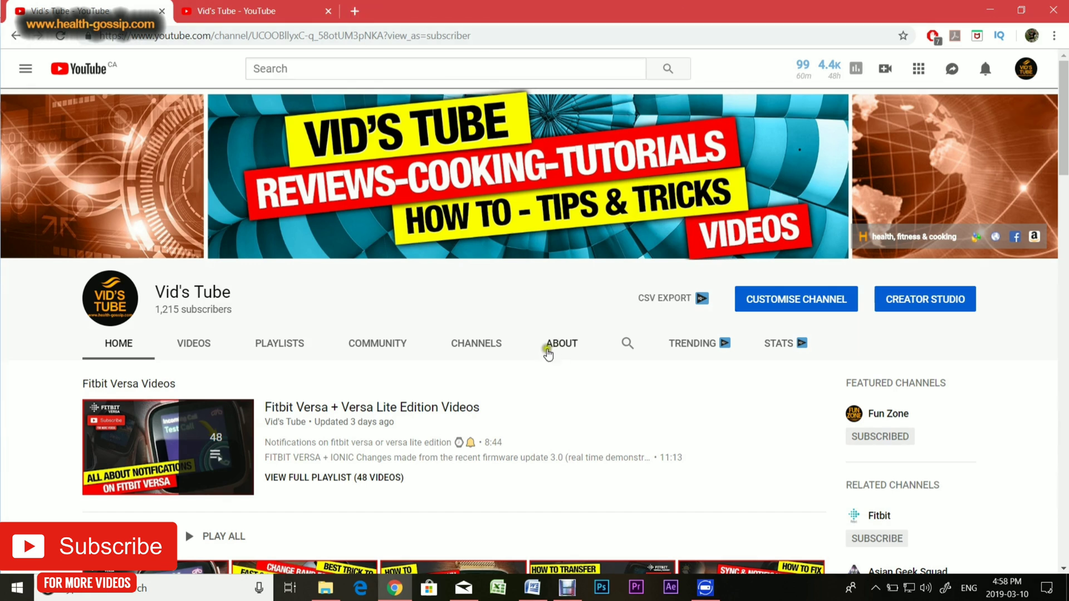
# Open the action centre and show the Fitbit step-goal notification's options menu
pyautogui.click(546, 350)
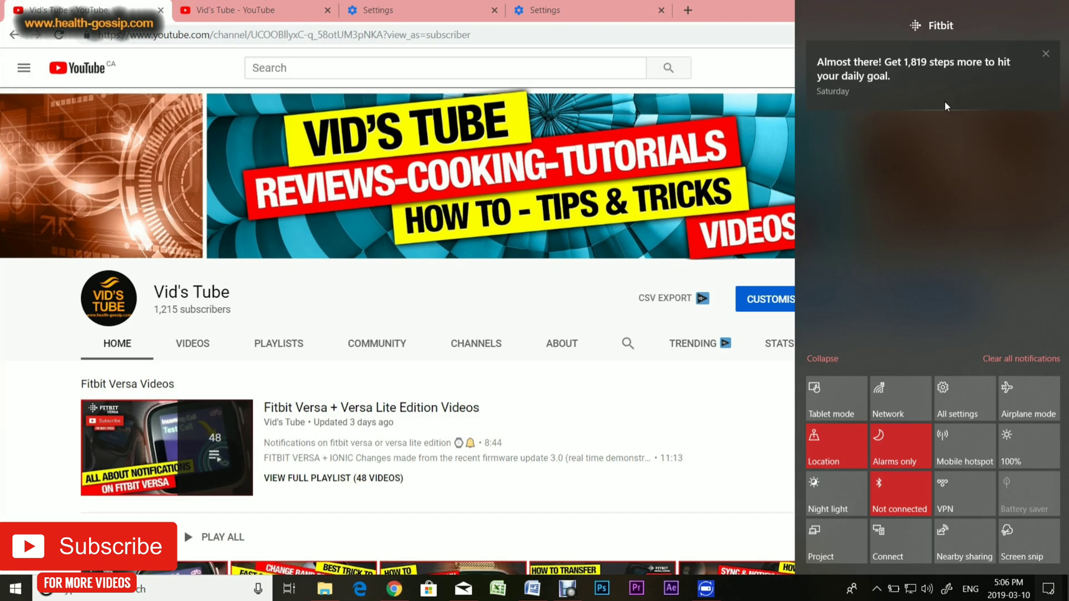
pyautogui.rightClick(945, 101)
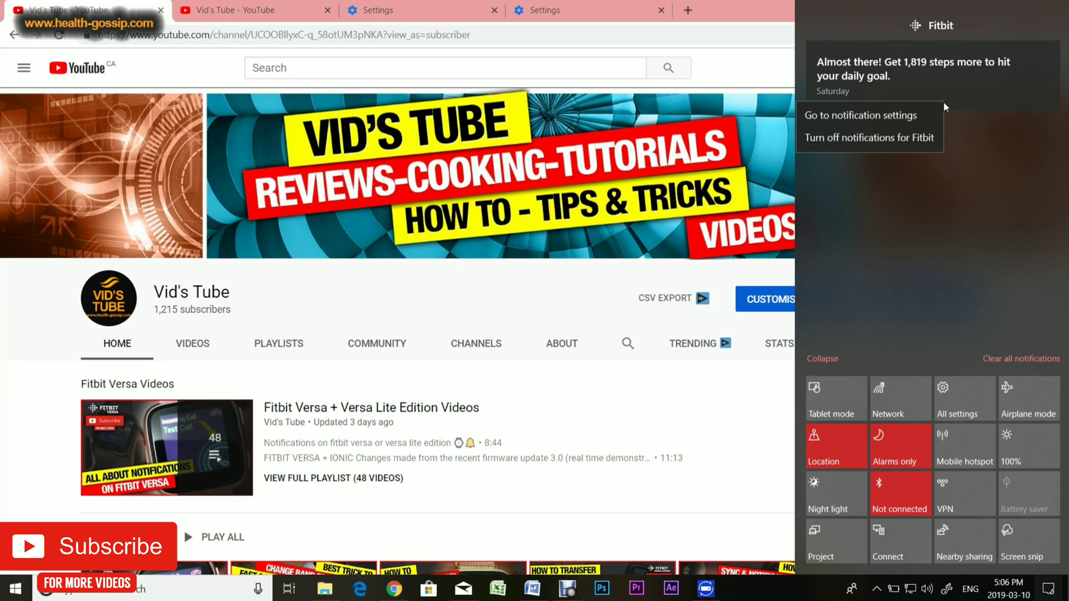
pyautogui.click(920, 116)
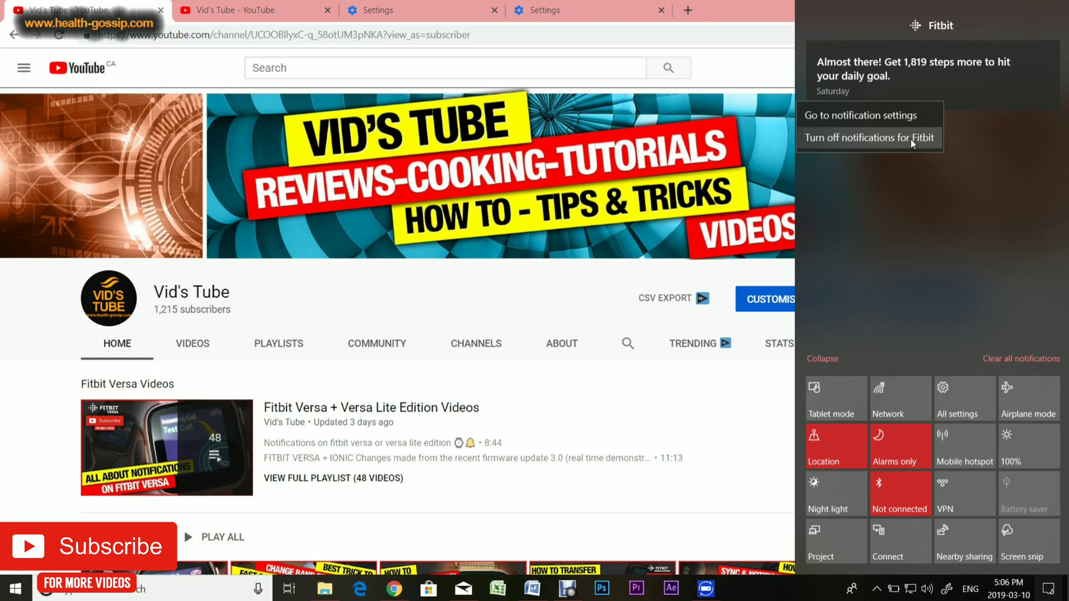
pyautogui.click(863, 116)
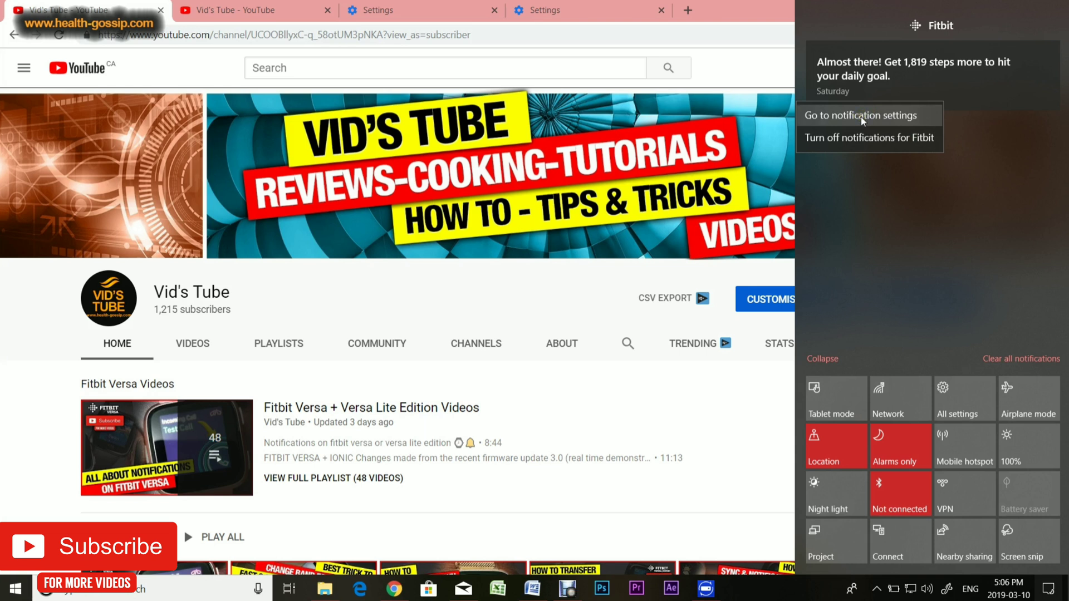
# Open Fitbit's notification settings, check the action centre, and keep 3 visible notifications
pyautogui.click(861, 117)
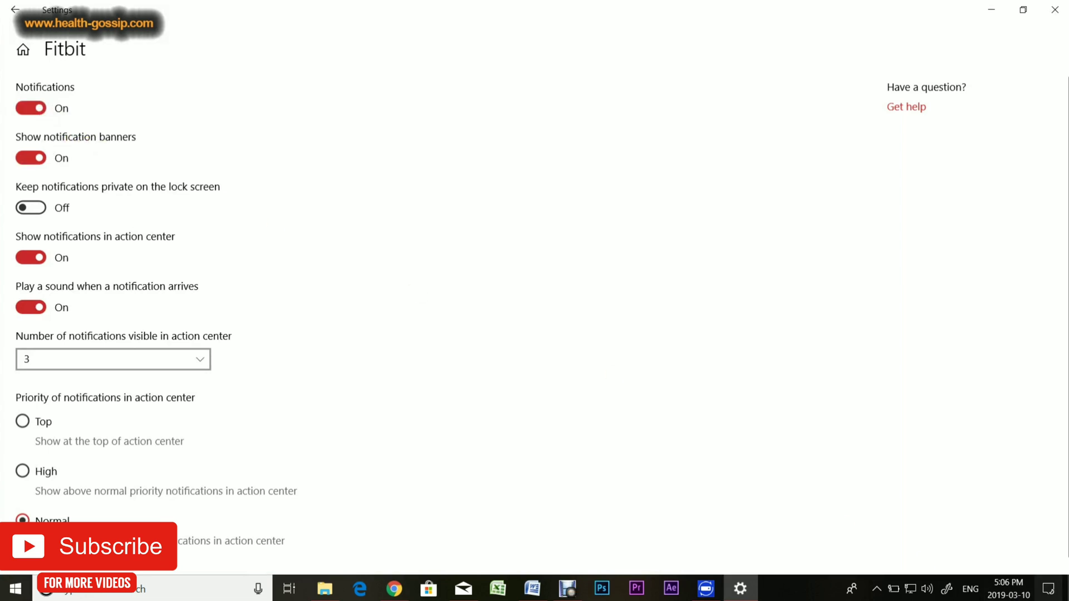
pyautogui.click(1049, 588)
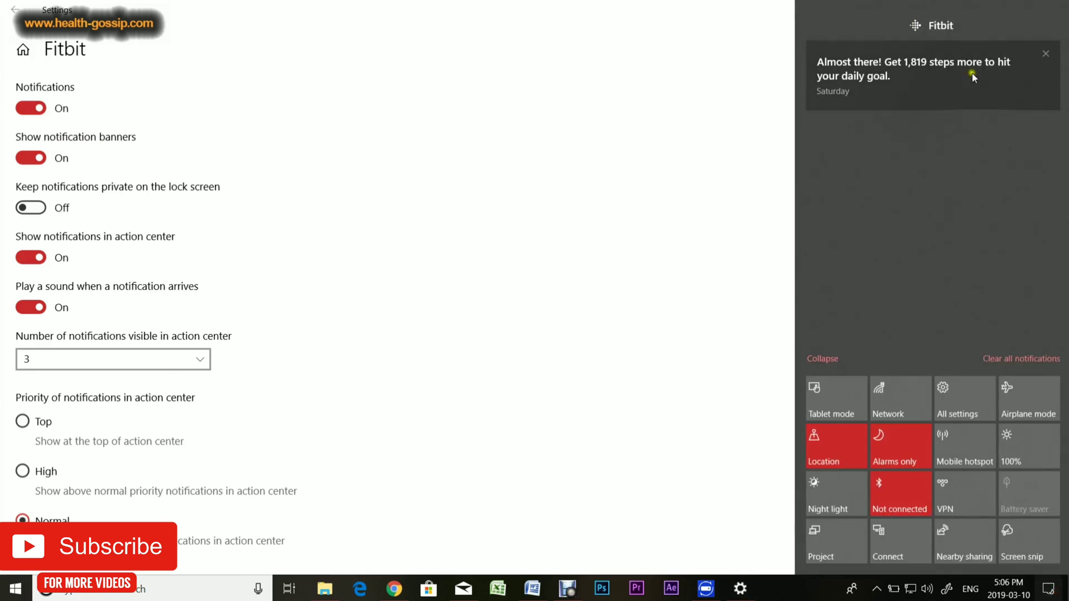
pyautogui.click(606, 207)
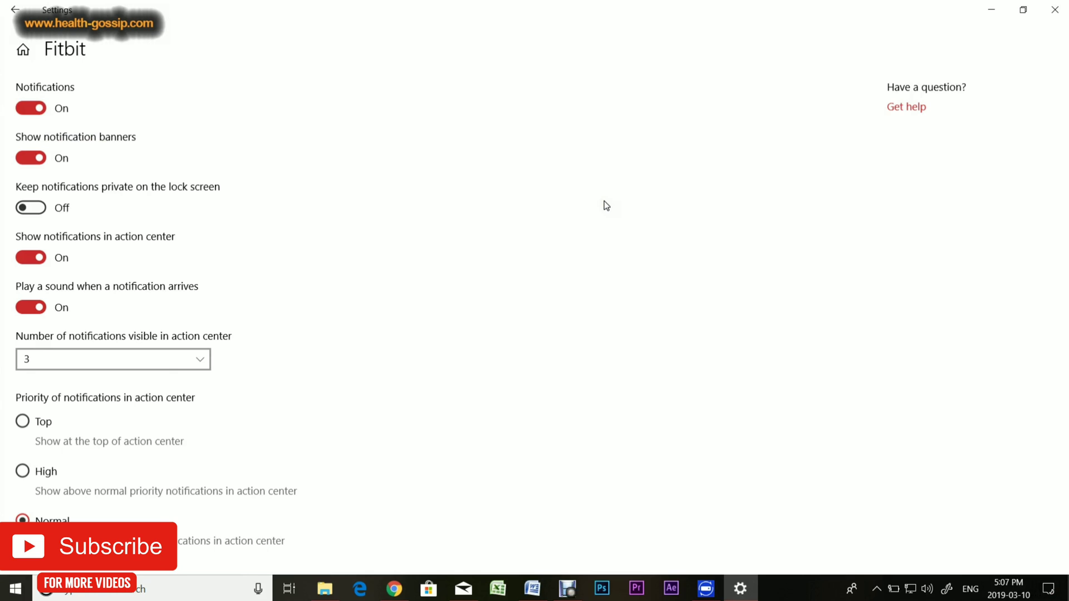
pyautogui.click(1046, 589)
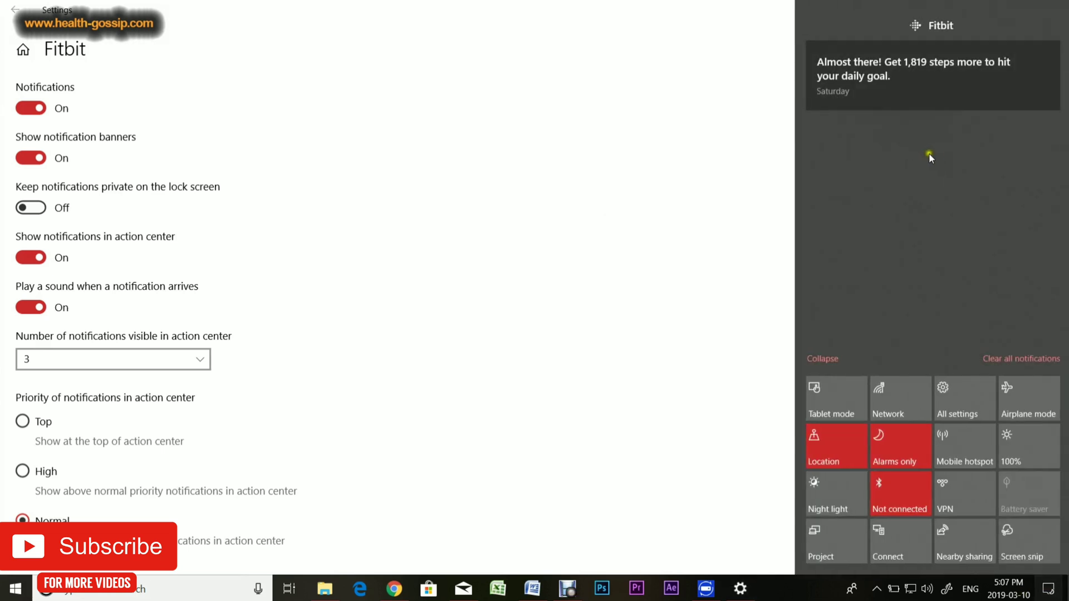
pyautogui.click(665, 206)
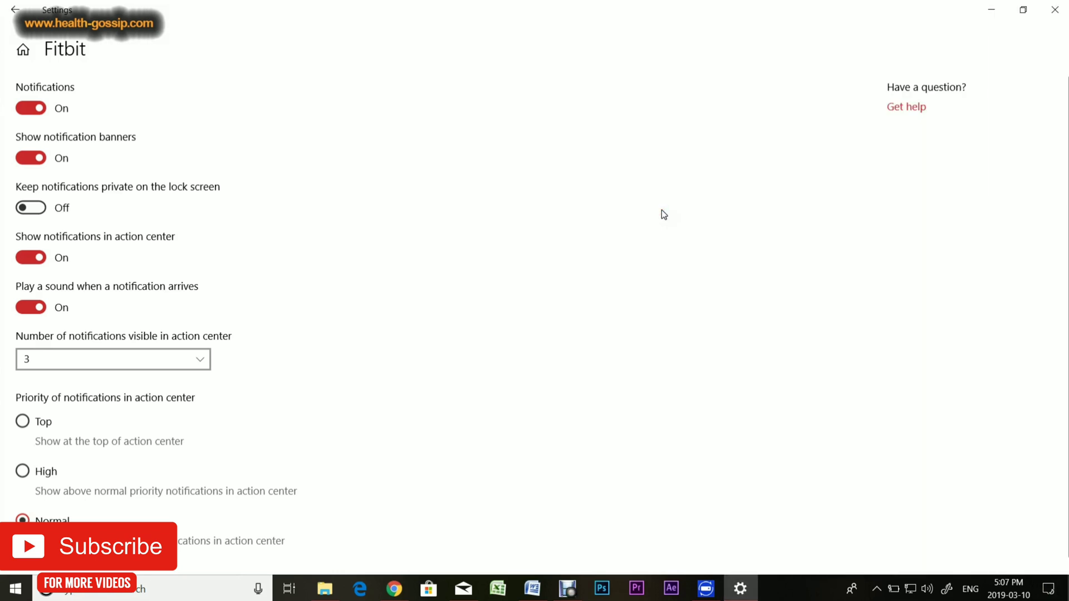
pyautogui.click(206, 366)
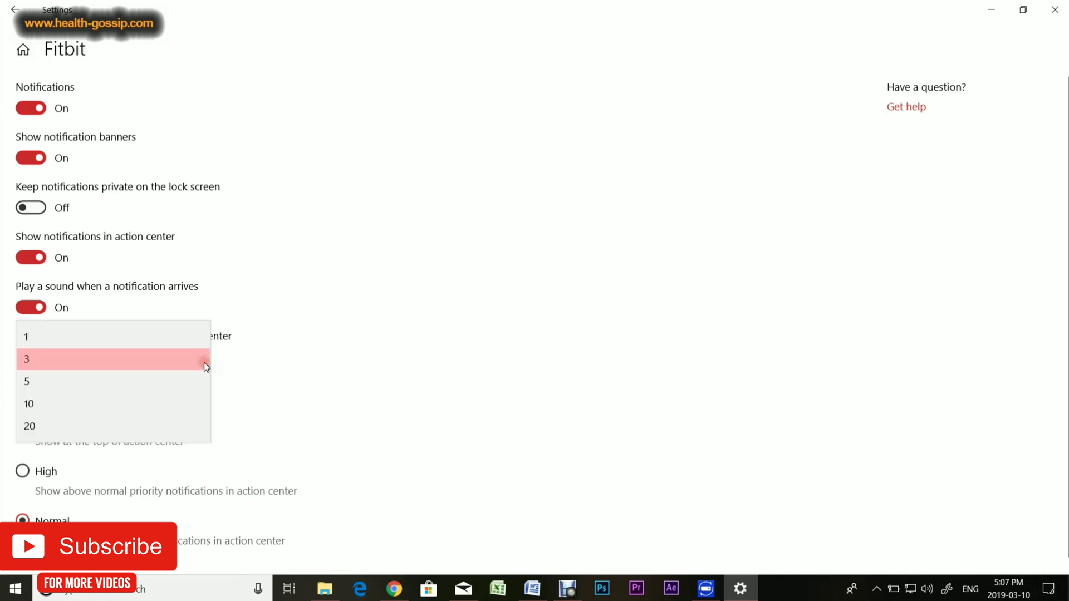
pyautogui.click(311, 355)
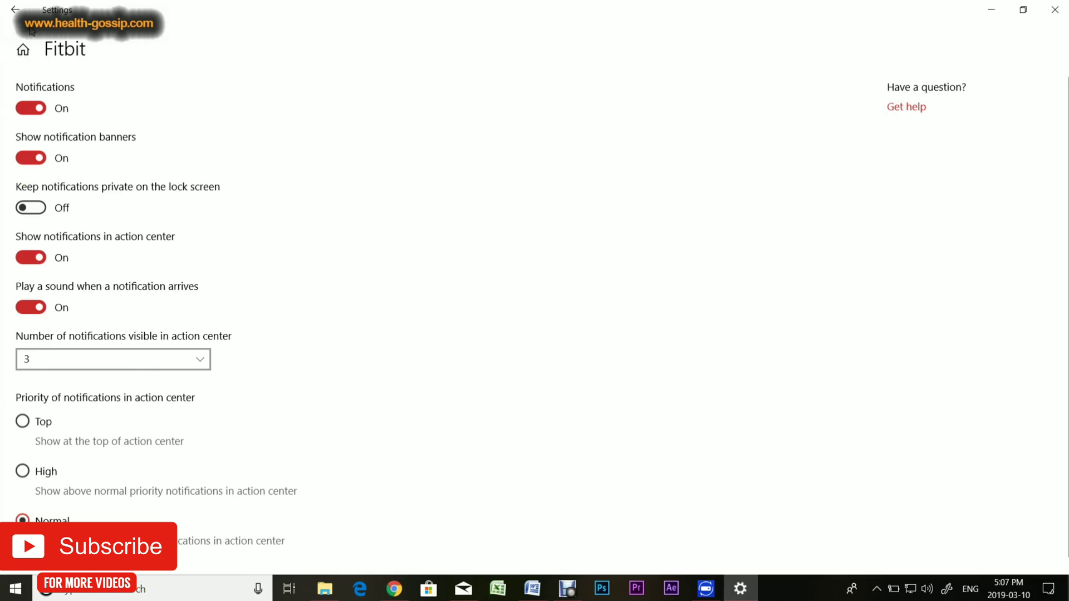
# On Notifications & actions, switch 'Get tips, tricks, and suggestions' off and back on
pyautogui.click(15, 9)
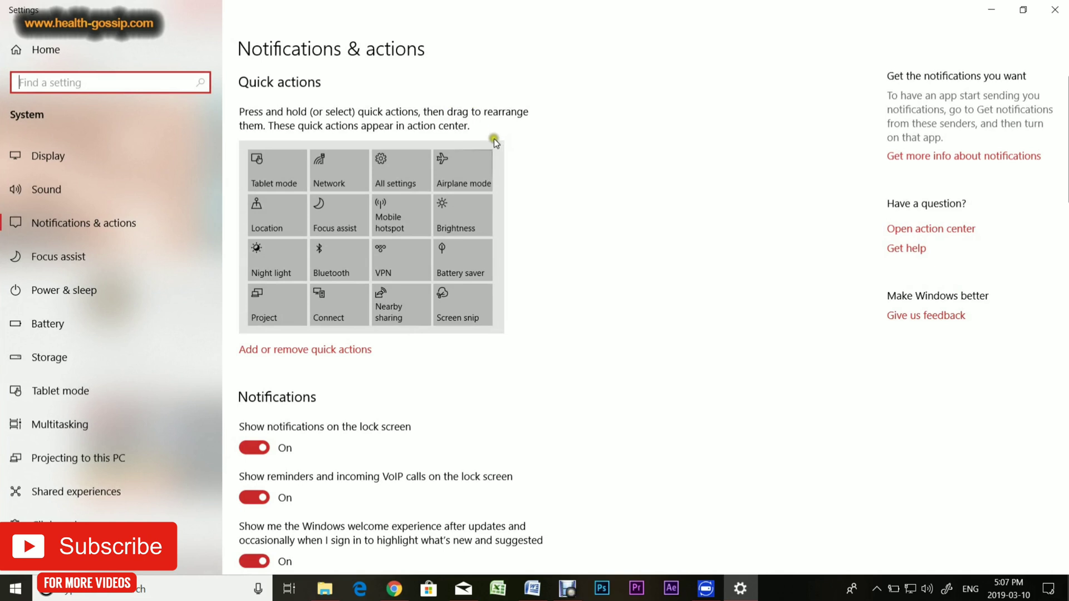
pyautogui.scroll(-5, 509, 257)
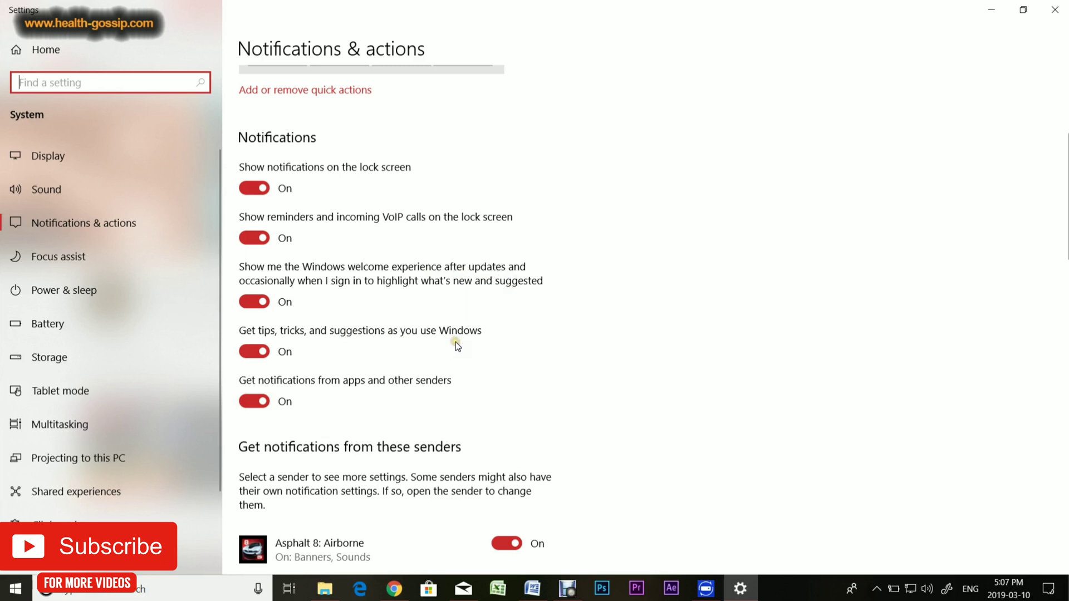
pyautogui.click(255, 352)
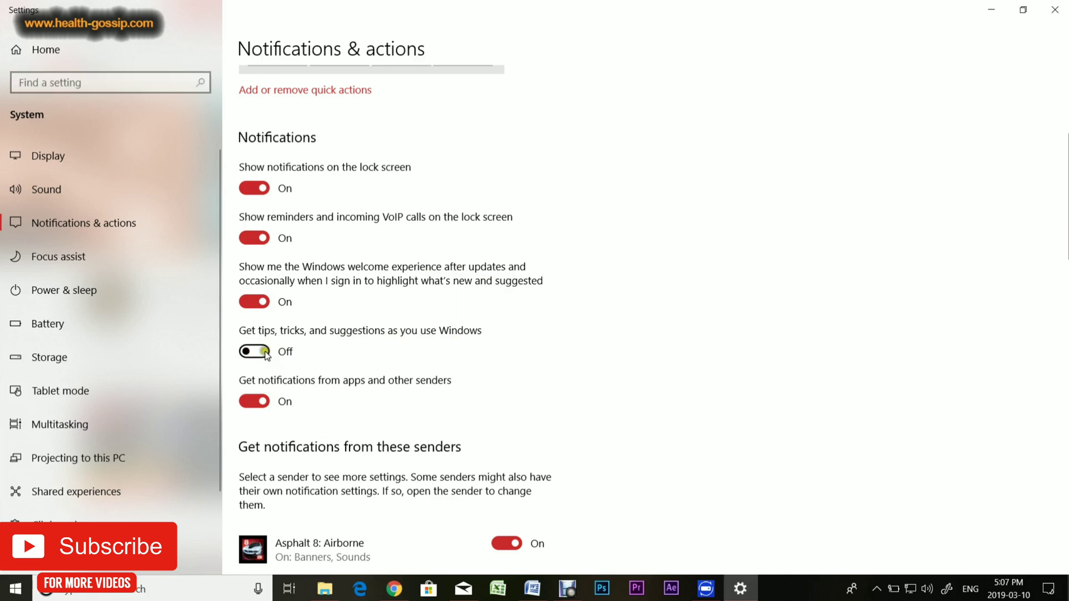
pyautogui.click(261, 353)
# Scroll through the 'Get notifications from these senders' list to review each app's switch
pyautogui.scroll(-2, 289, 346)
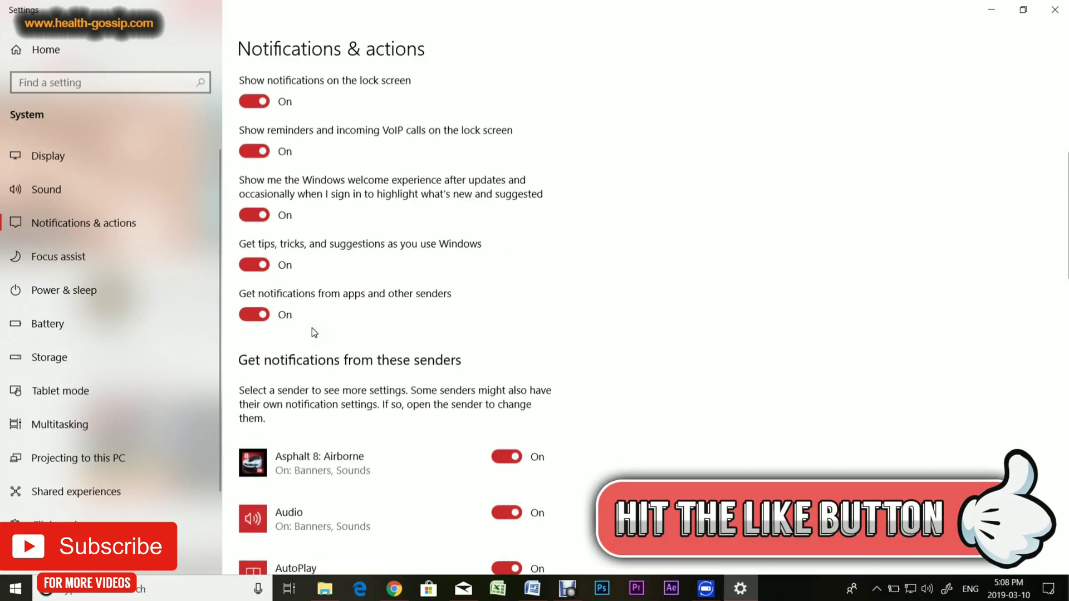
pyautogui.click(313, 330)
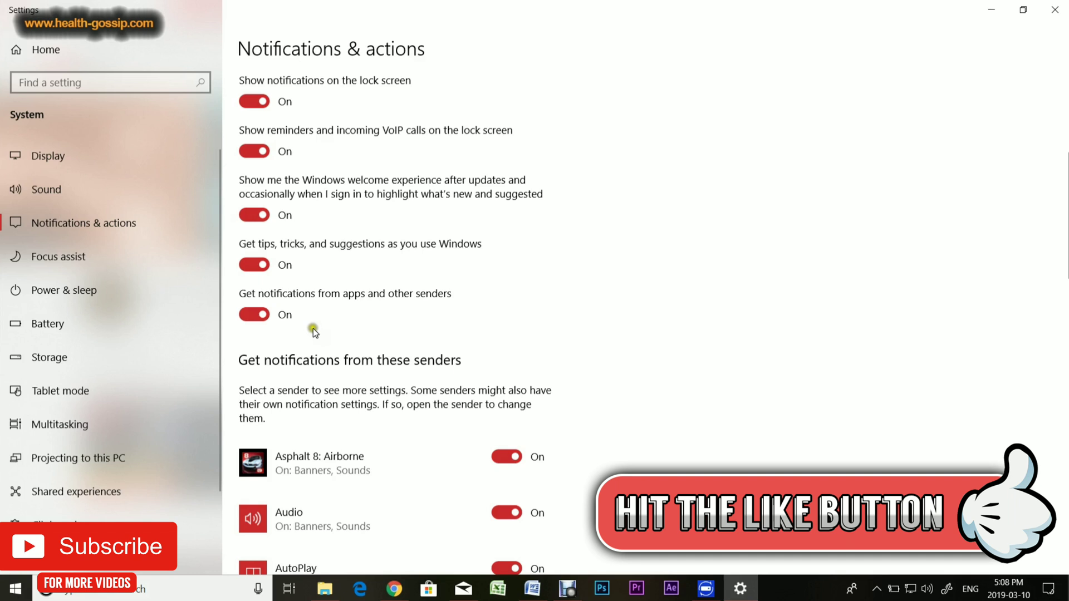
pyautogui.scroll(-8, 313, 322)
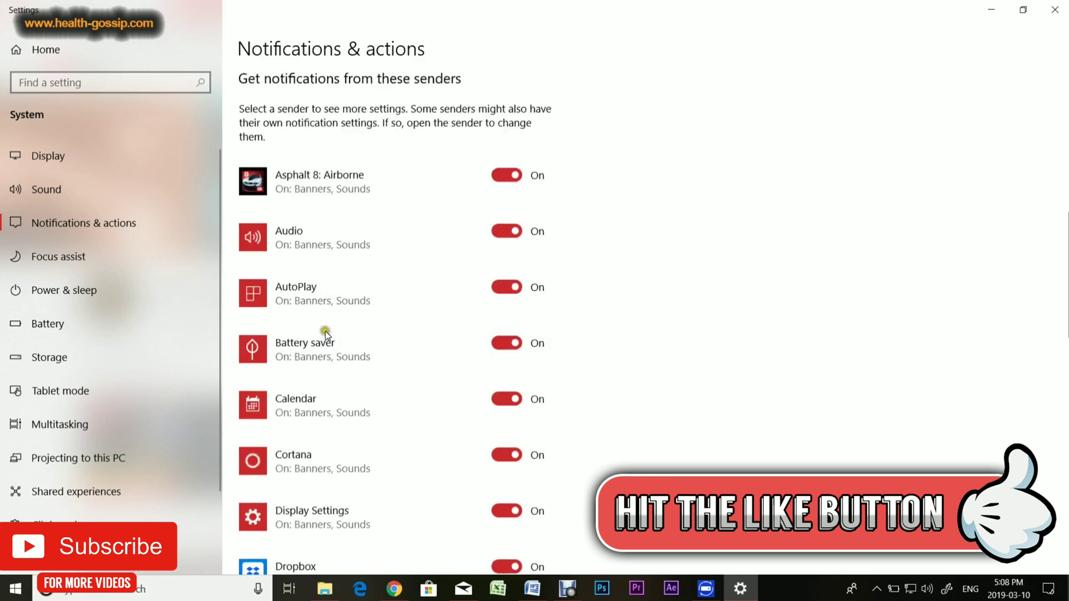
pyautogui.scroll(2, 326, 329)
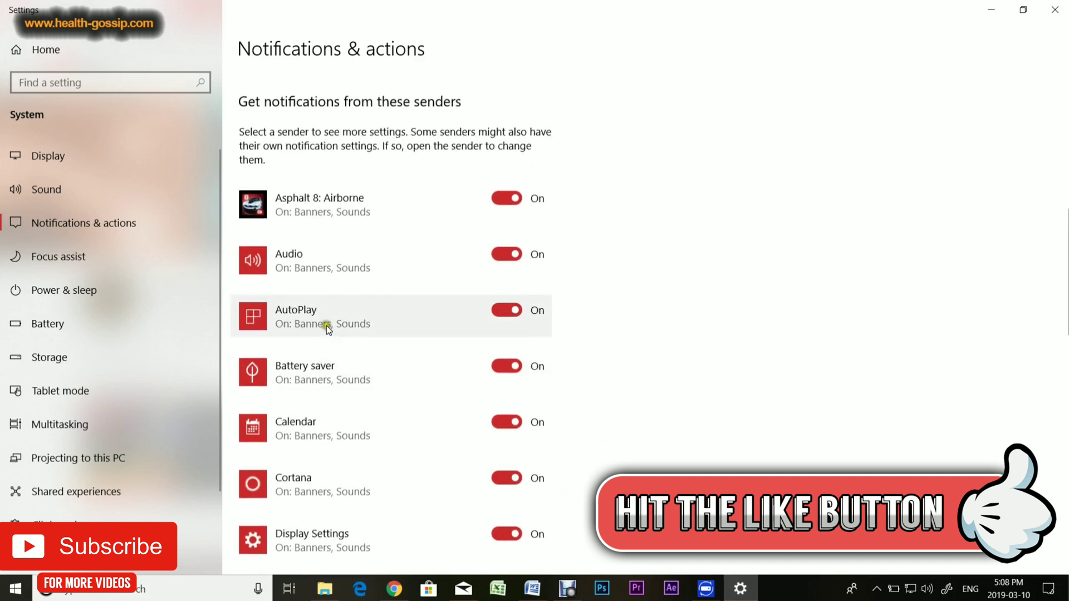
pyautogui.scroll(-4, 328, 330)
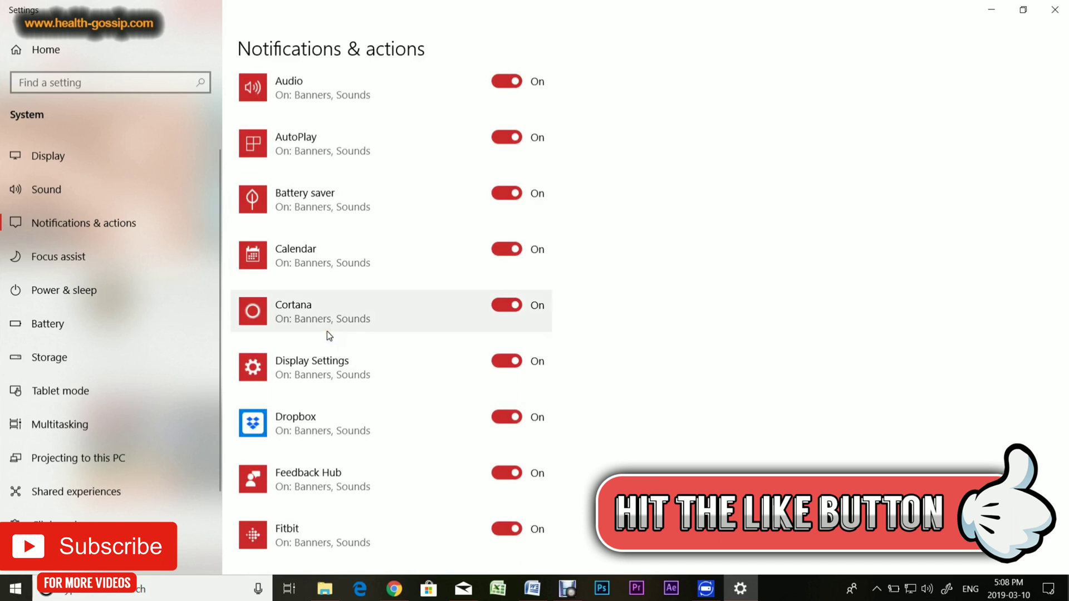
pyautogui.scroll(-3, 326, 334)
pyautogui.scroll(-3, 330, 338)
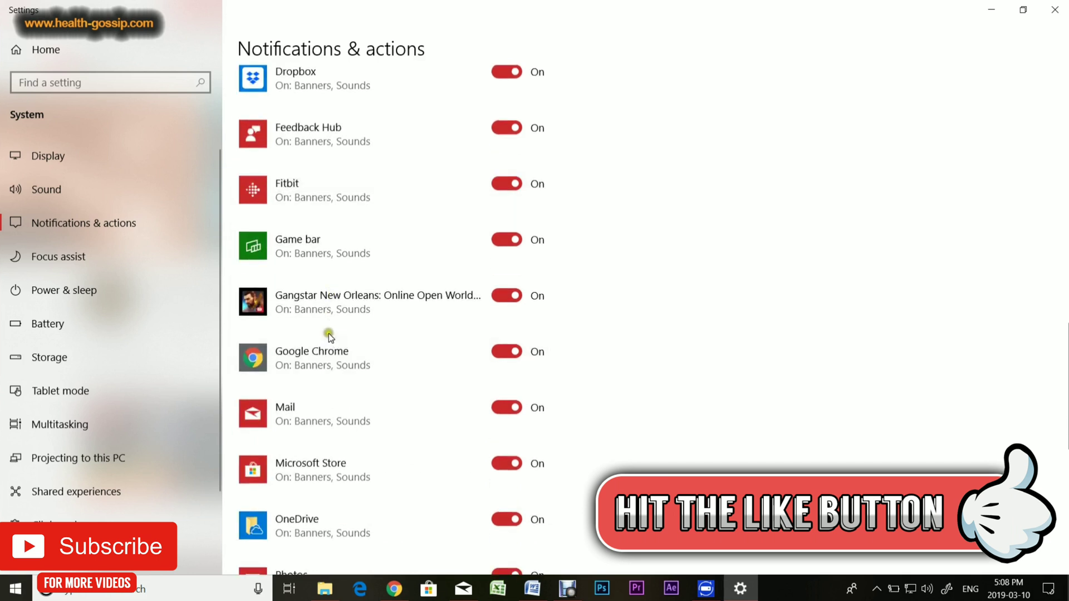
pyautogui.scroll(-3, 330, 334)
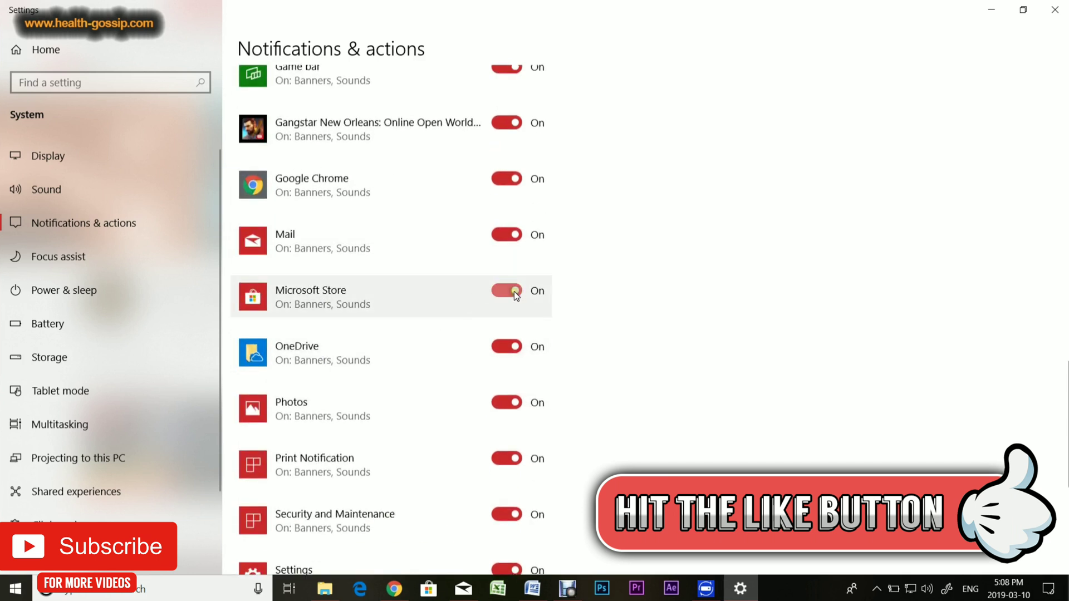
# View Microsoft Store's notification settings, return, and minimise Settings to reveal Chrome
pyautogui.click(370, 296)
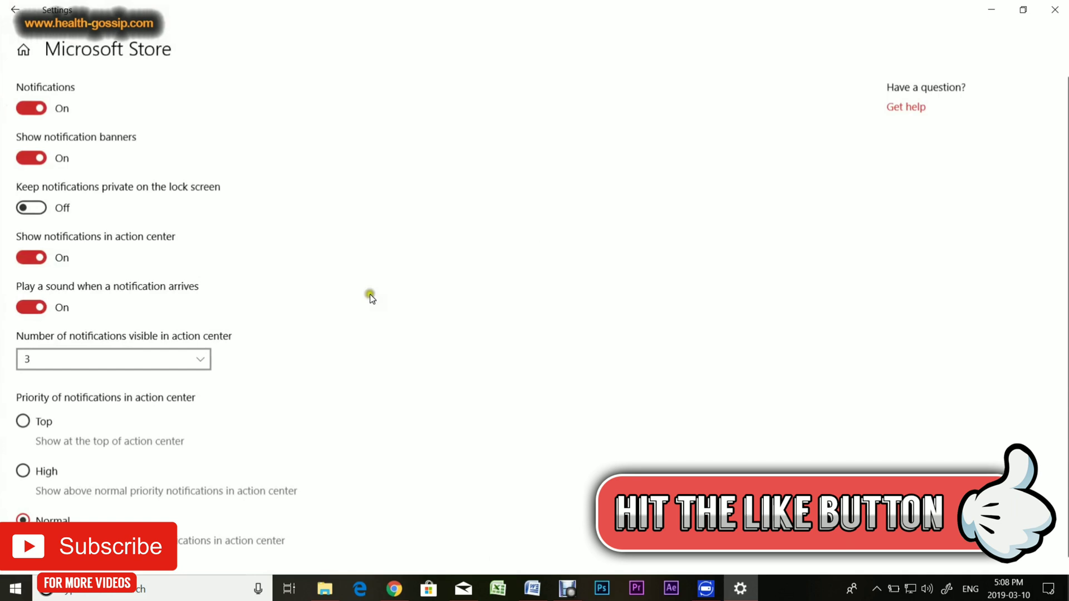
pyautogui.click(15, 9)
pyautogui.scroll(-2, 342, 293)
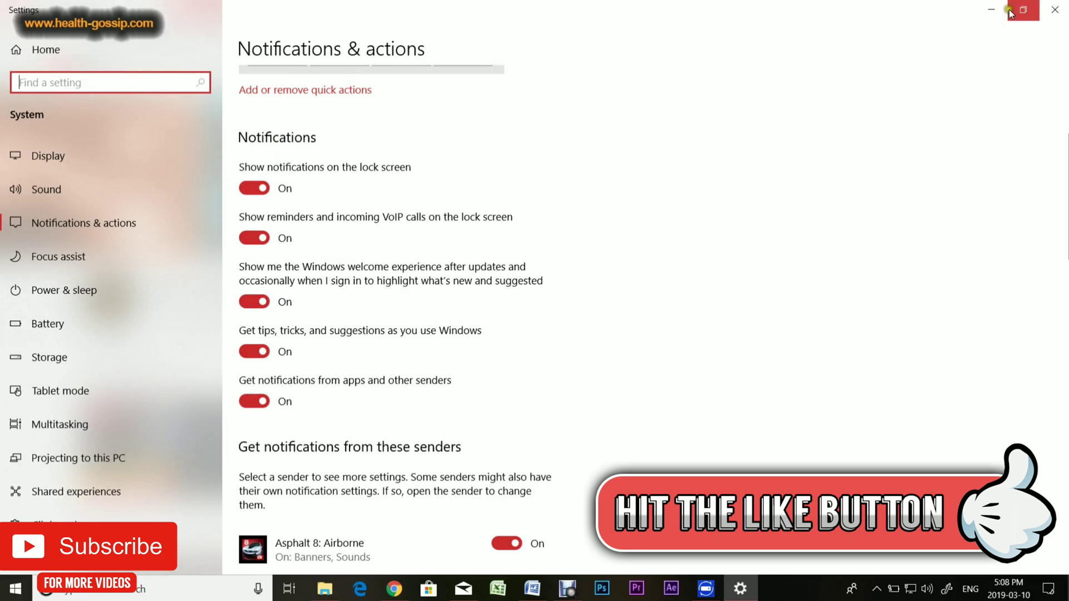
pyautogui.click(987, 10)
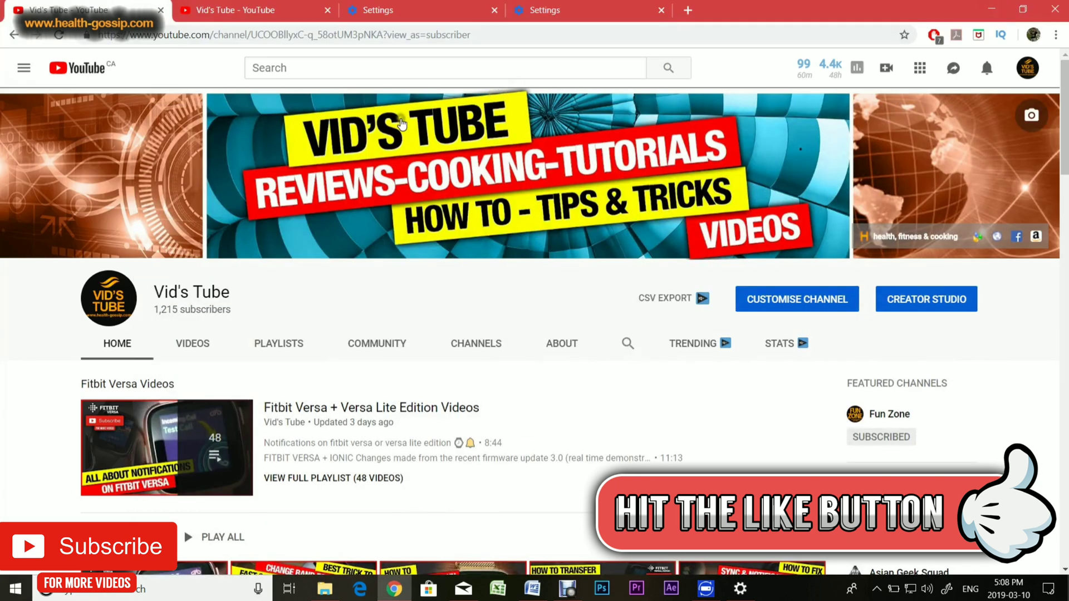